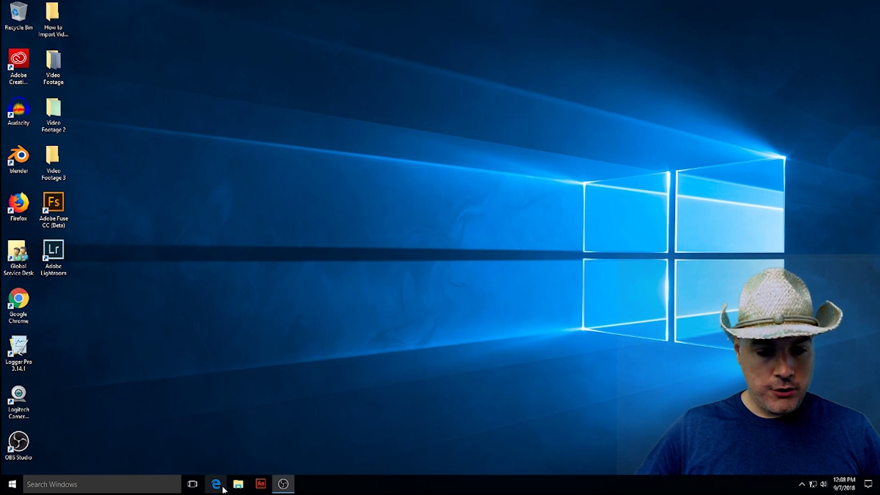
- Show USB Drive (E:) with its DCIM and MISC folders in an Explorer window at the upper right
left_click(238, 485)
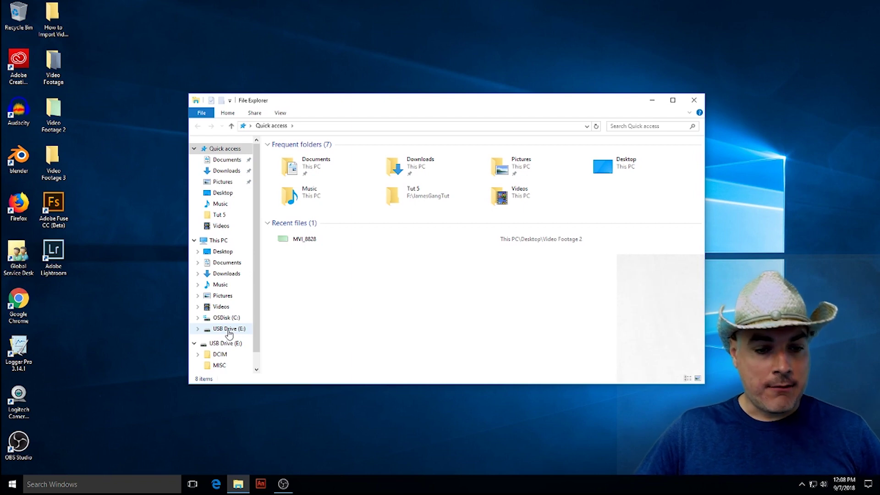
left_click(230, 333)
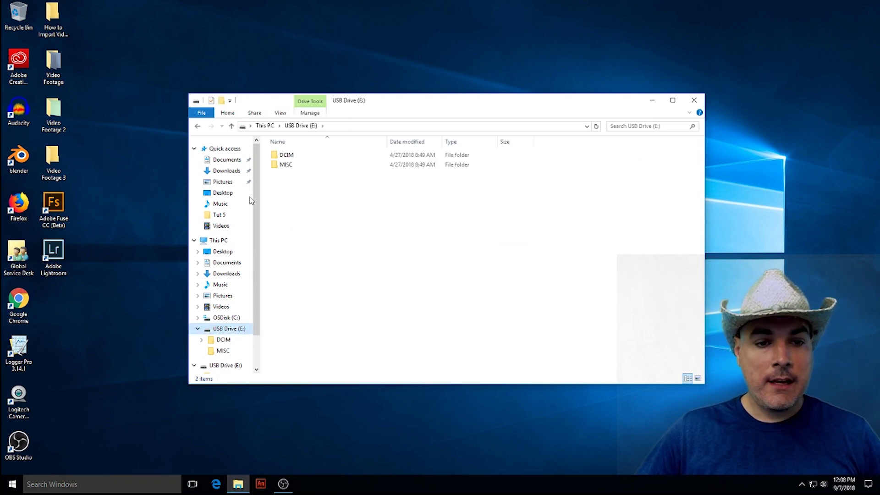
left_click_drag(384, 107, 544, 39)
left_click(129, 95)
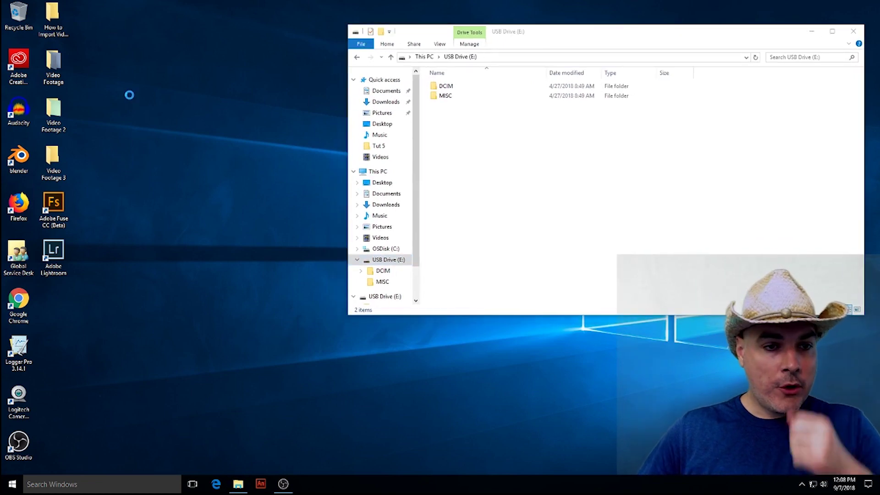
right_click(130, 95)
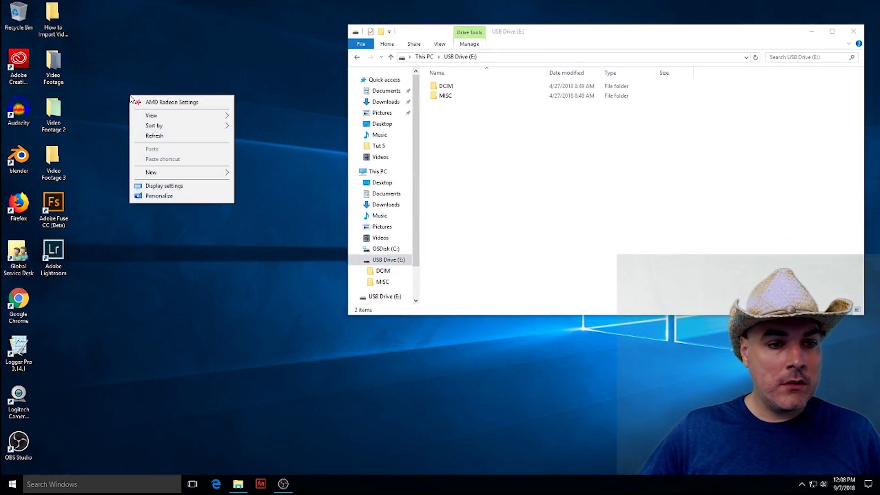
mouse_move(179, 172)
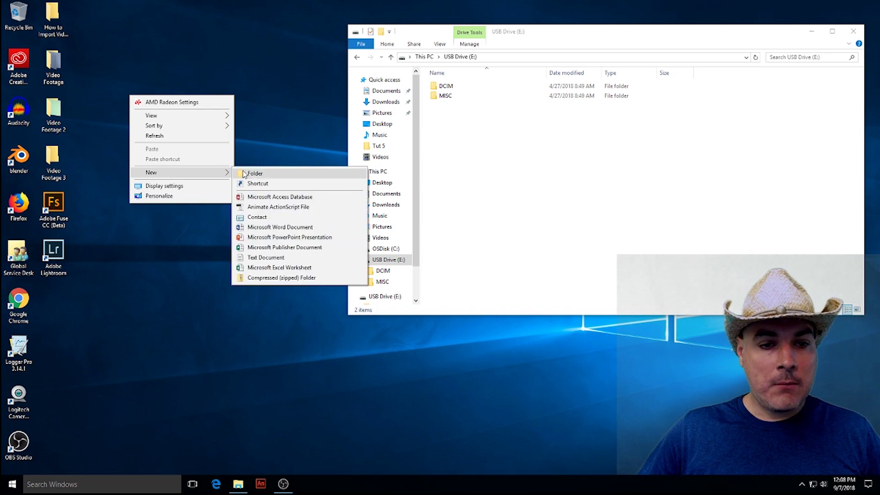
- Create a new desktop folder named 'Video Footage 4'
left_click(252, 172)
type("V")
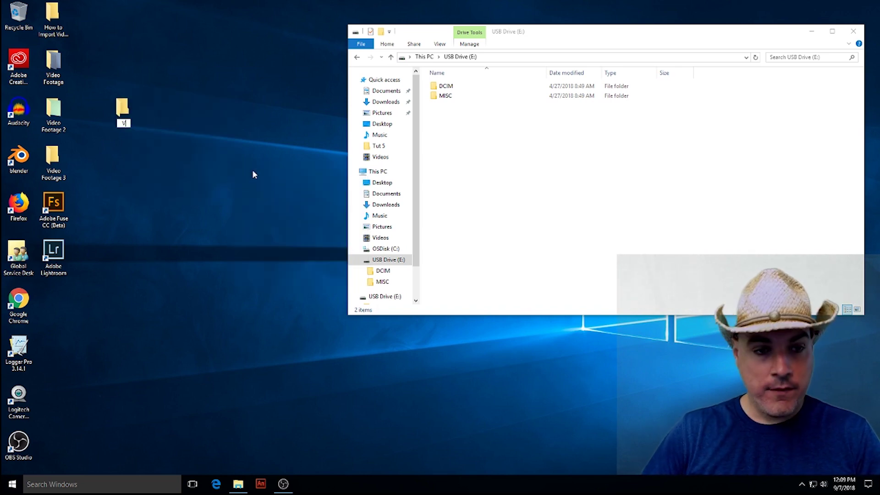
type("ideo")
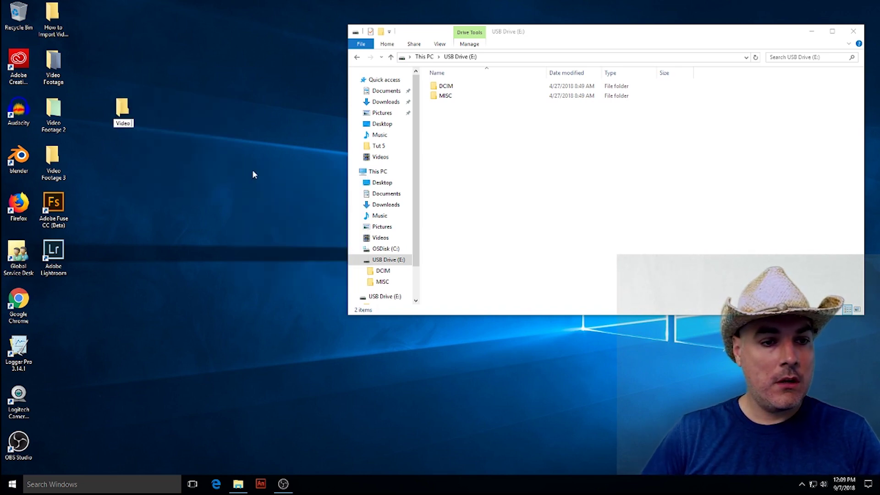
type(" F")
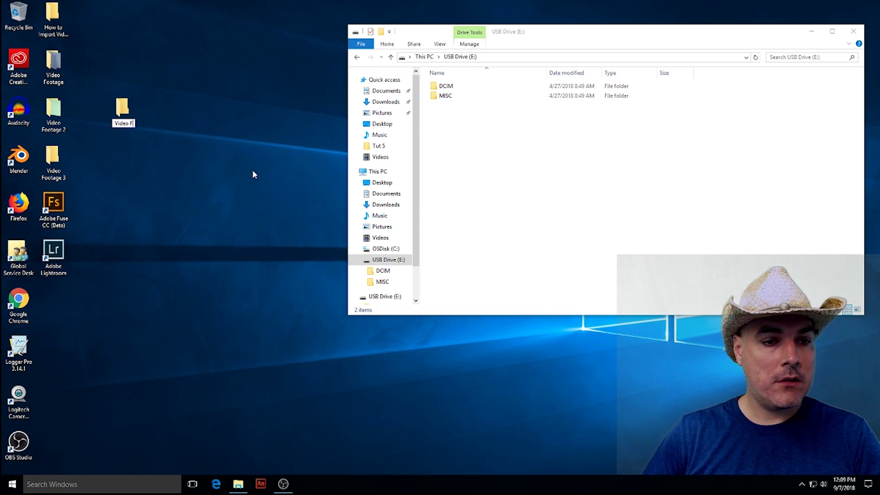
type("ootage")
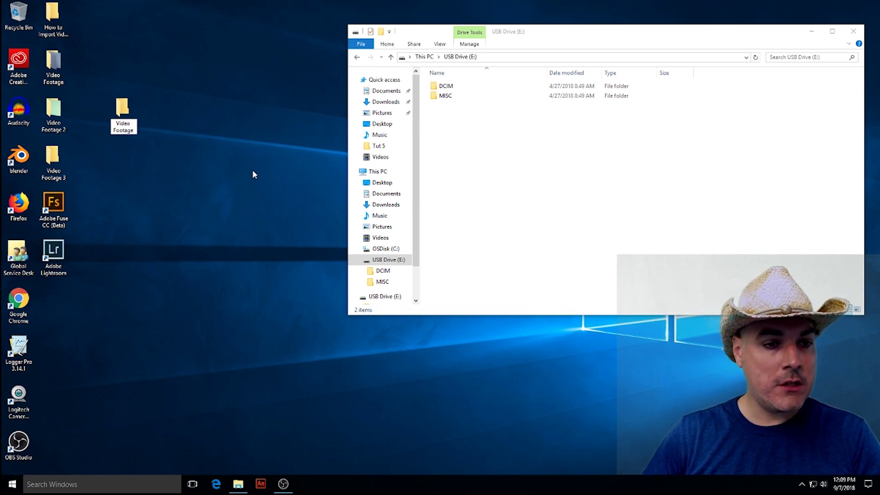
type(" 4")
key("Return")
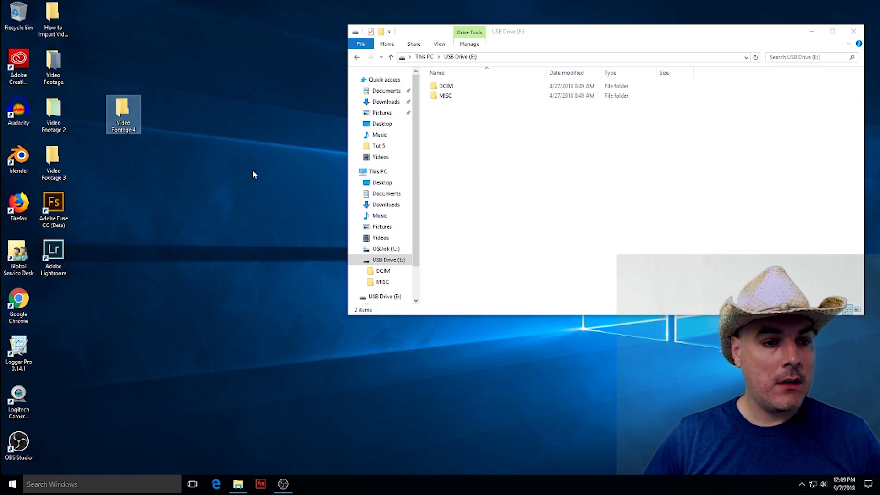
mouse_move(124, 110)
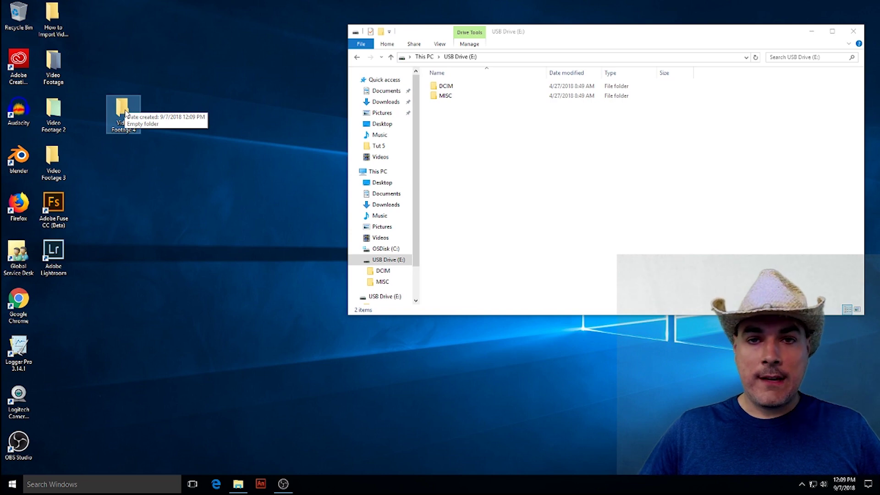
- Open DCIM > 100CANON, sort by date modified newest first, and select MVI_8831
double_click(446, 86)
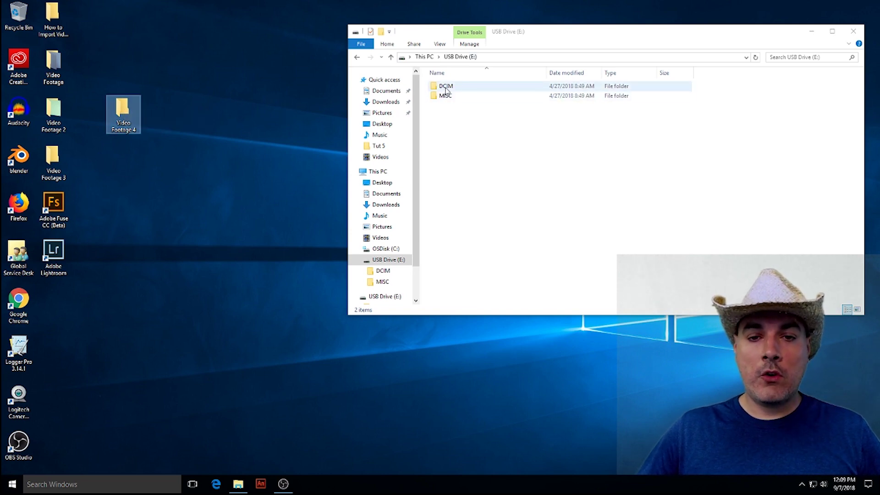
double_click(448, 87)
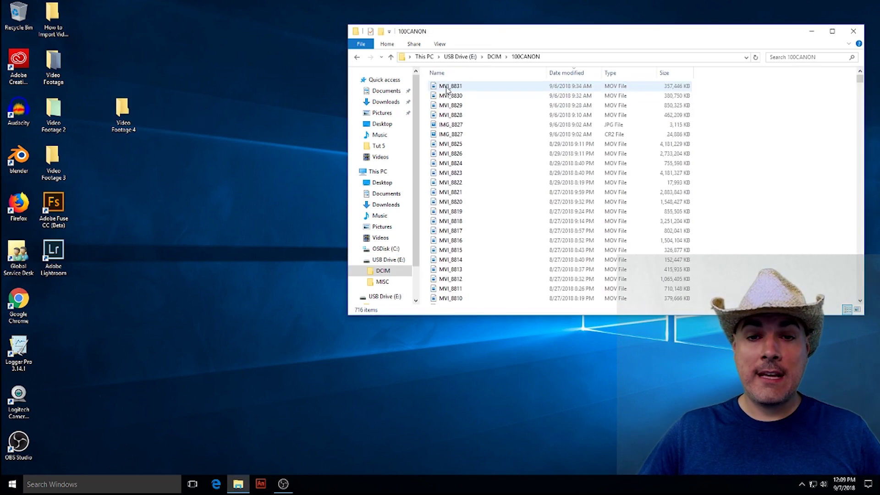
left_click(565, 73)
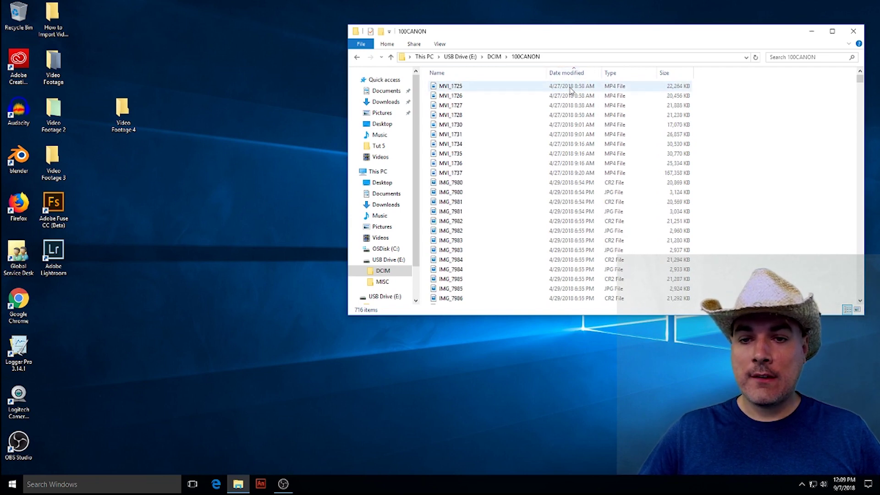
left_click(565, 73)
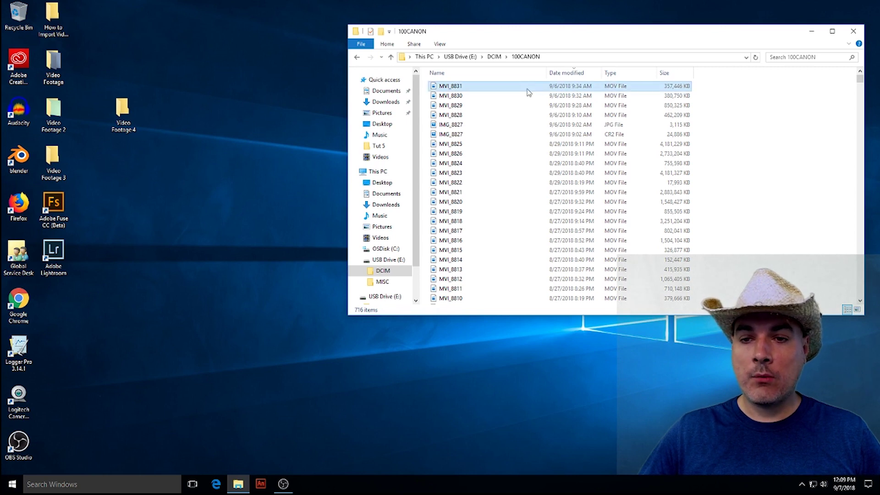
left_click(528, 90)
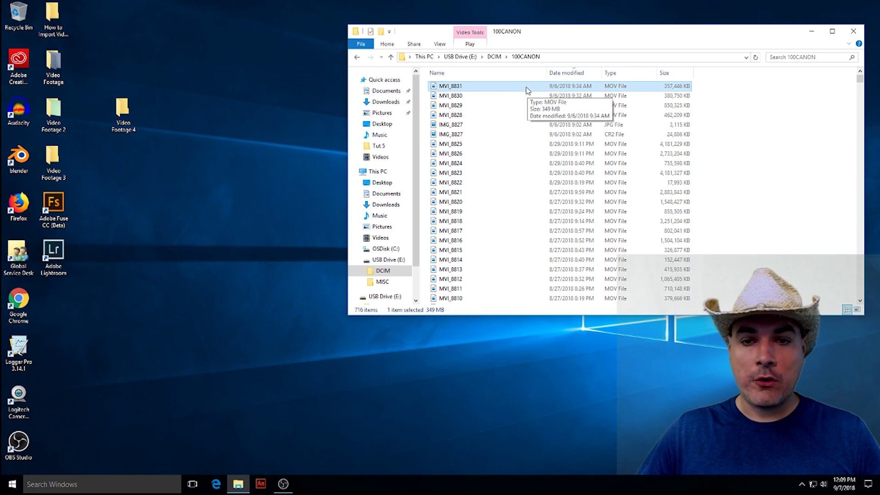
- Copy MVI_8831 via its context menu after abandoning a drag onto Video Footage 4
left_click_drag(527, 90, 120, 115)
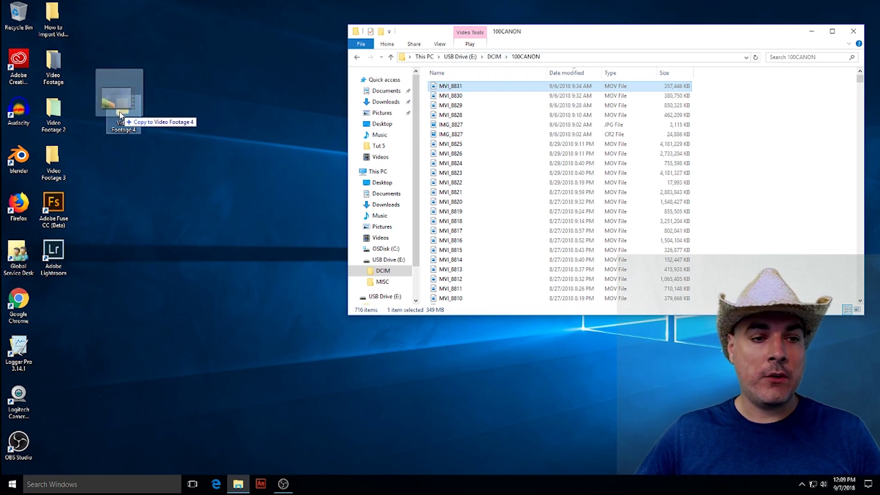
left_click_drag(120, 115, 476, 87)
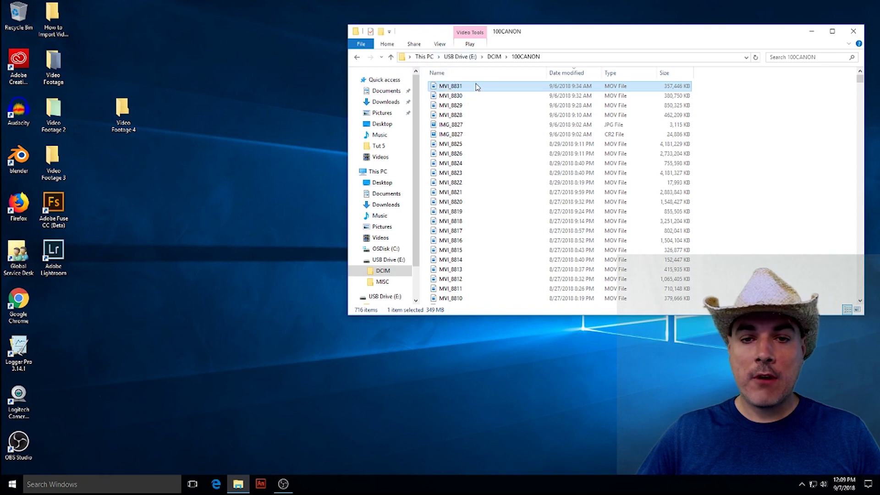
right_click(476, 86)
left_click(516, 156)
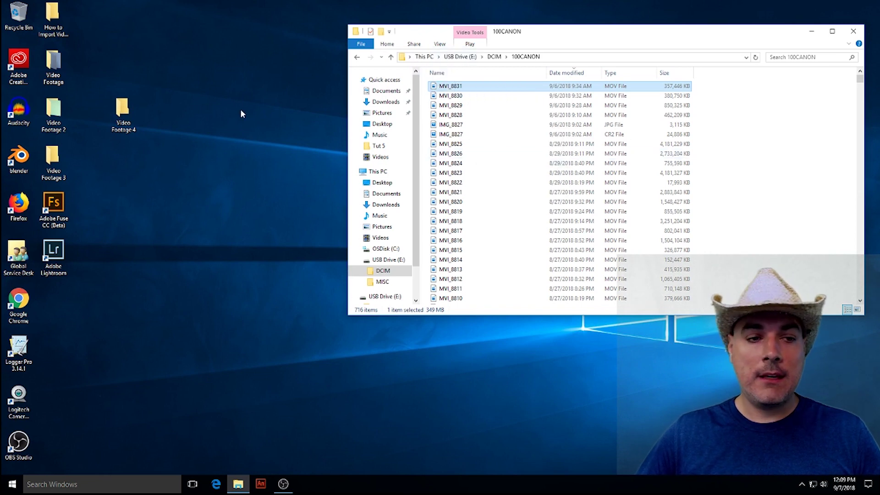
- Open Video Footage 4 in a window beside 100CANON, then select IMG_8827 in 100CANON
double_click(124, 110)
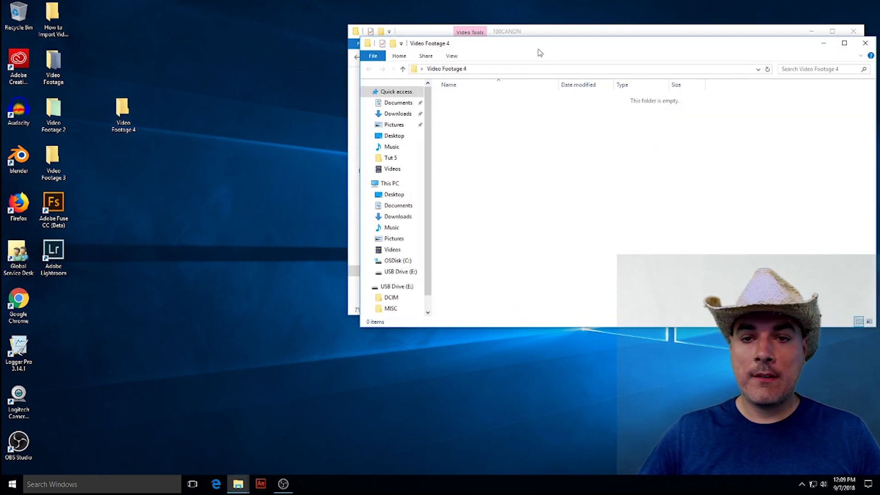
left_click_drag(539, 53, 215, 157)
right_click(249, 236)
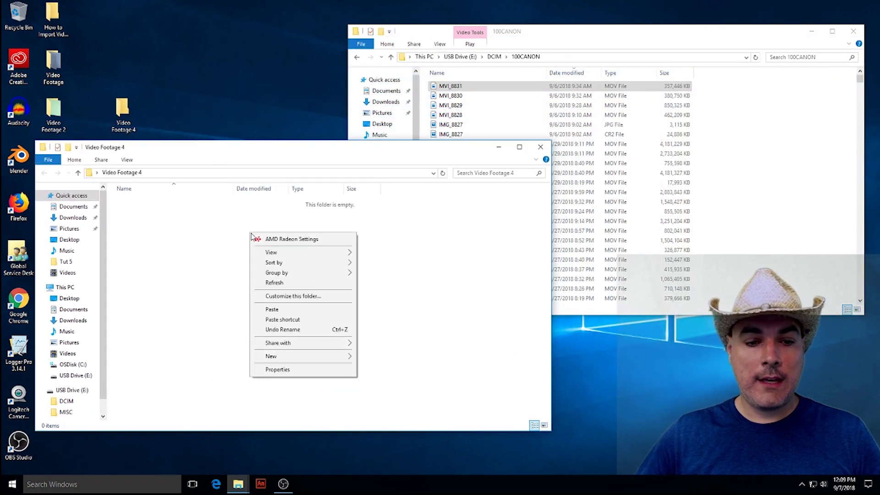
left_click(483, 107)
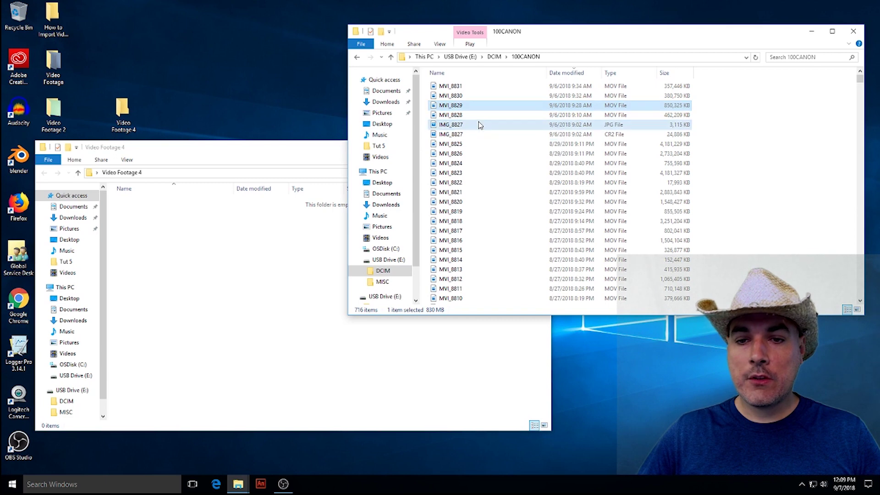
left_click(479, 125)
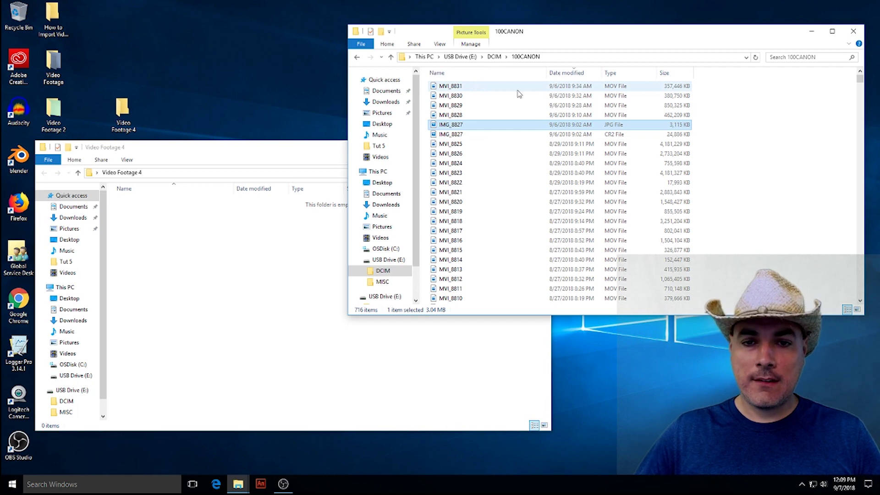
left_click(484, 89)
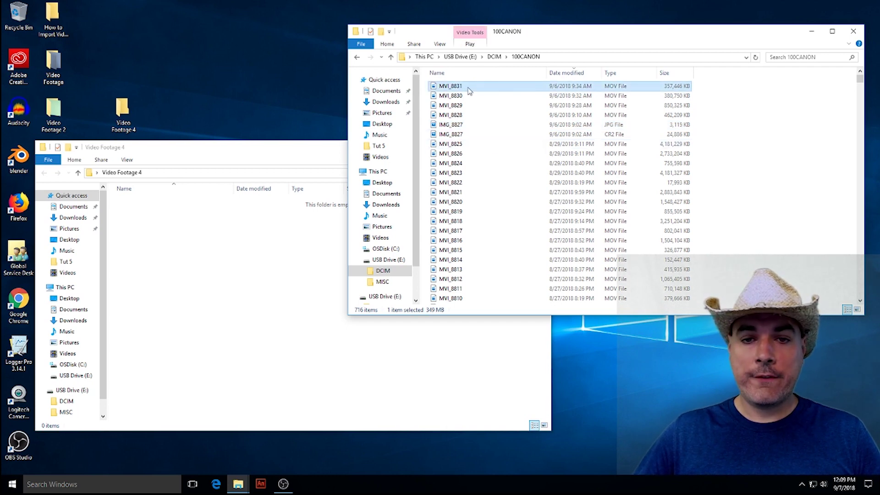
mouse_move(479, 118)
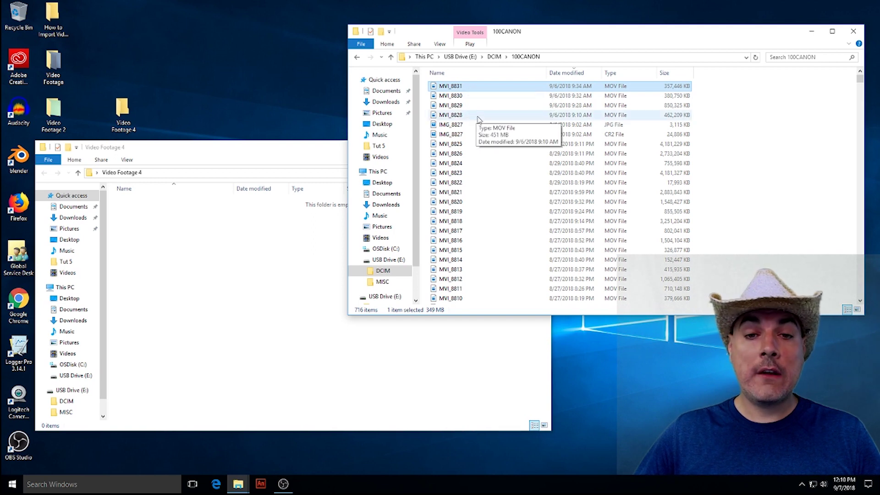
left_click(478, 116, "shift")
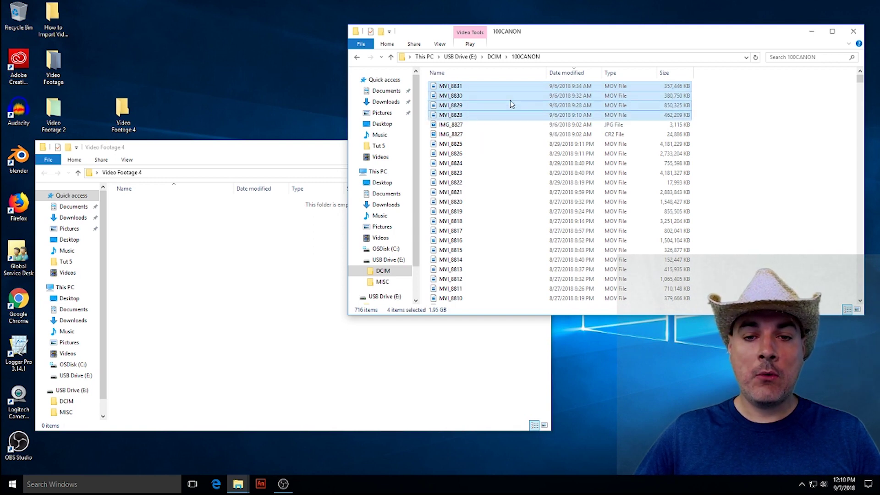
right_click(500, 100)
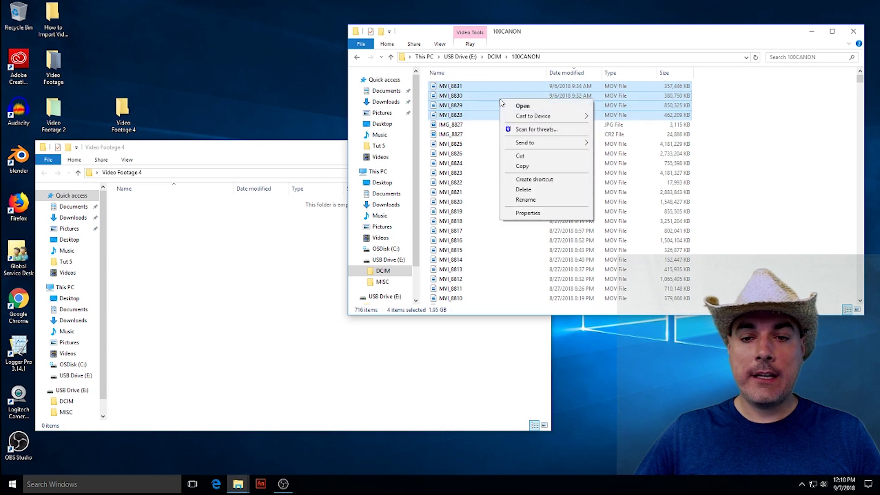
left_click(486, 105)
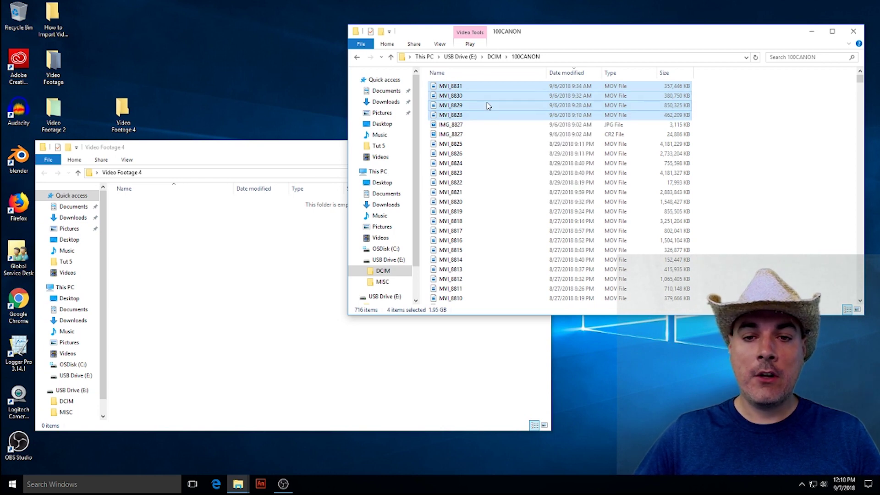
mouse_move(487, 106)
left_mouse_down()
mouse_move(364, 158)
mouse_move(468, 119)
left_mouse_up()
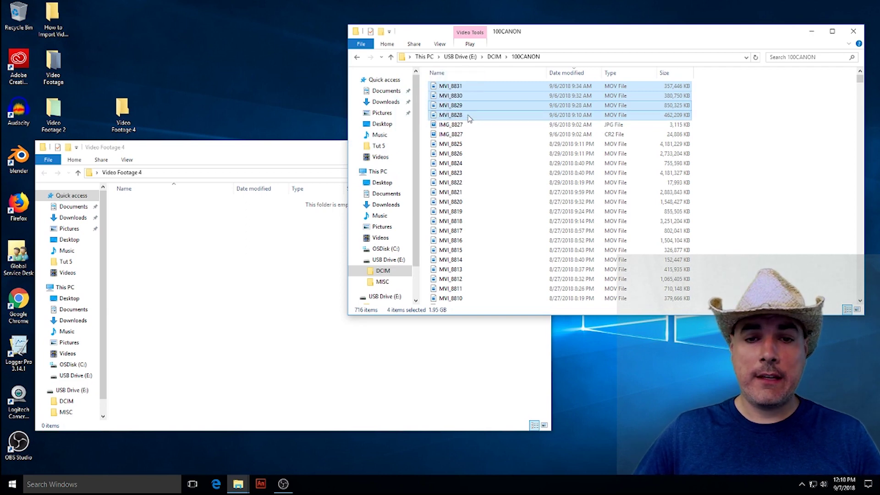
left_click(468, 119)
left_click(469, 90)
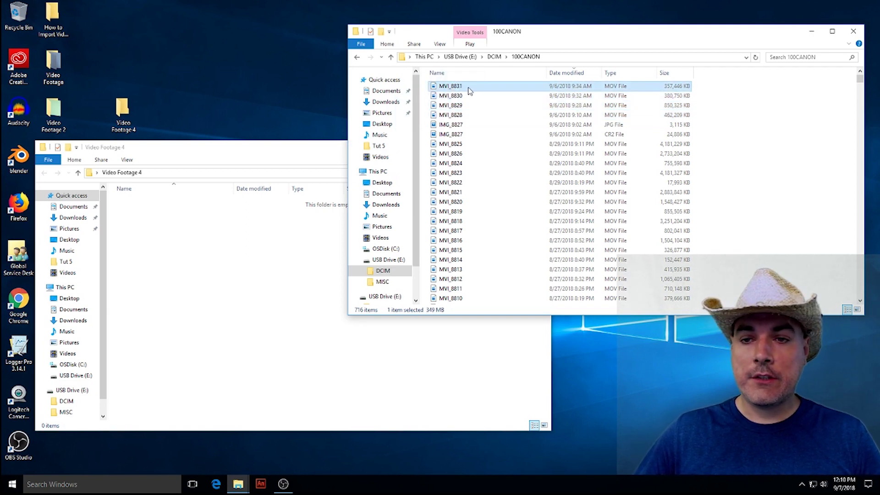
mouse_move(486, 88)
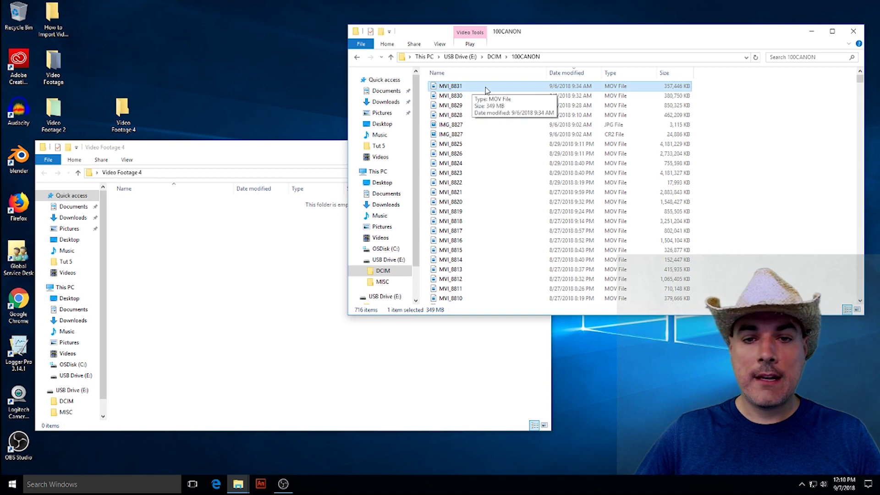
left_click_drag(485, 90, 230, 278)
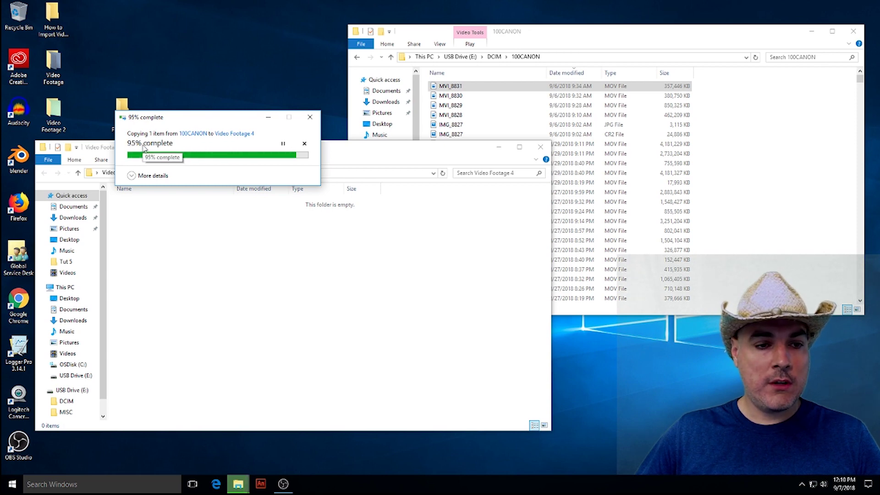
- Close the Video Footage 4 folder window
left_click(541, 147)
- Close 100CANON and play MVI_8831 from the desktop Video Footage 4 folder
left_click(853, 33)
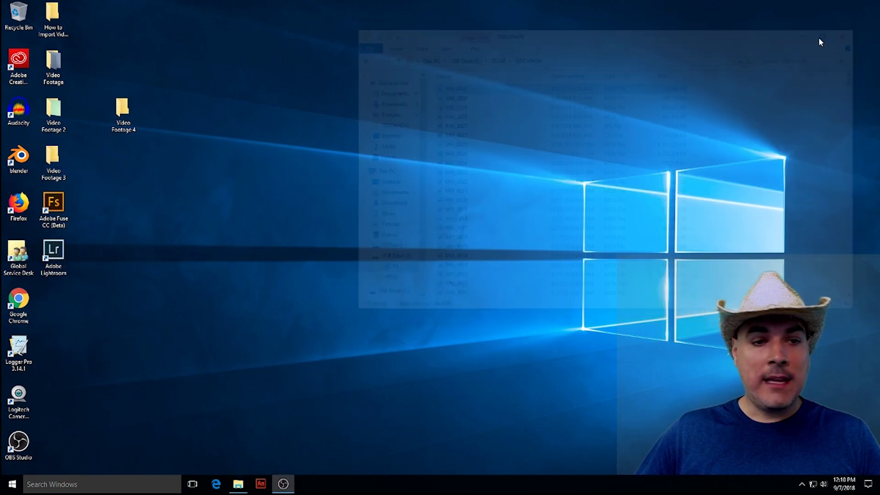
double_click(124, 110)
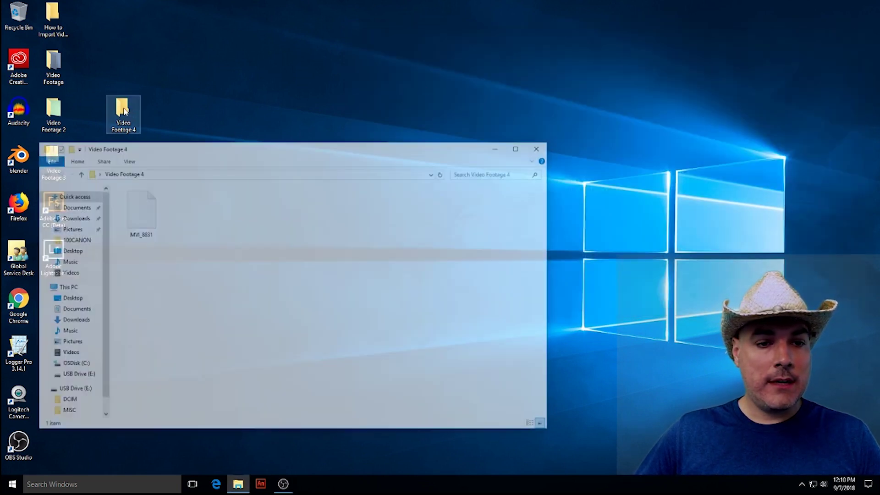
double_click(148, 217)
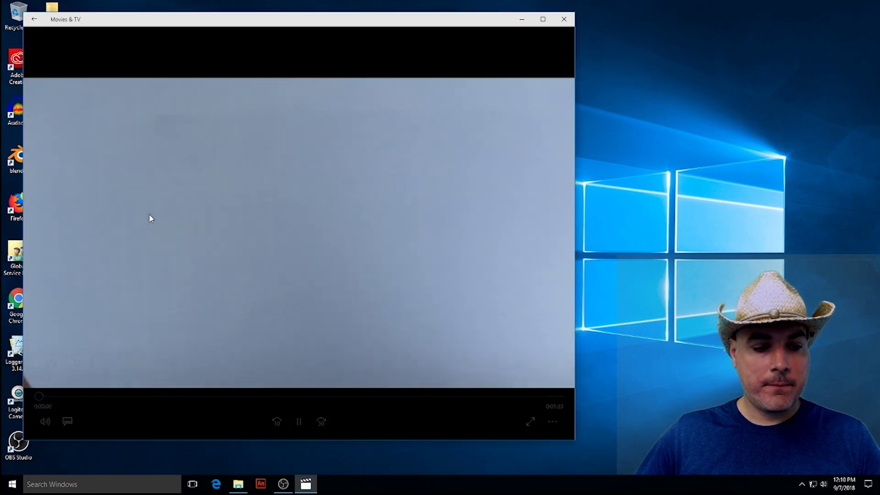
- Skip to about 25 seconds, pause, then close Movies & TV and the folder window
left_click(173, 397)
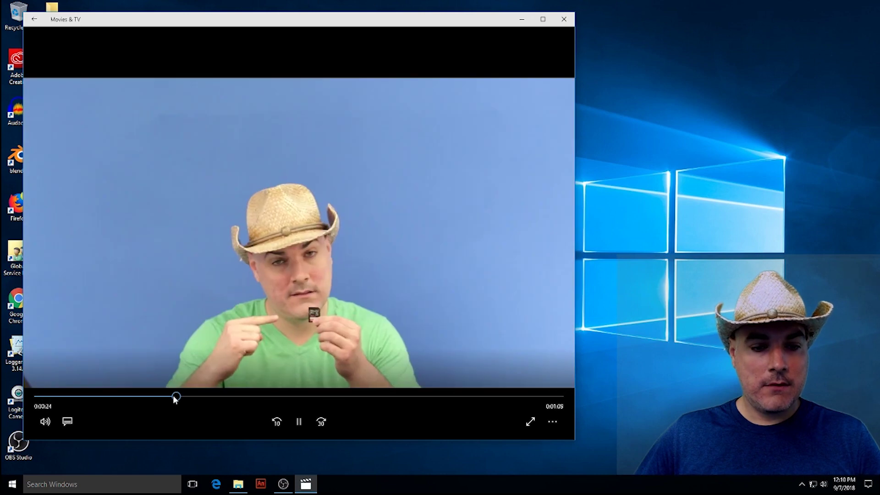
left_click(306, 275)
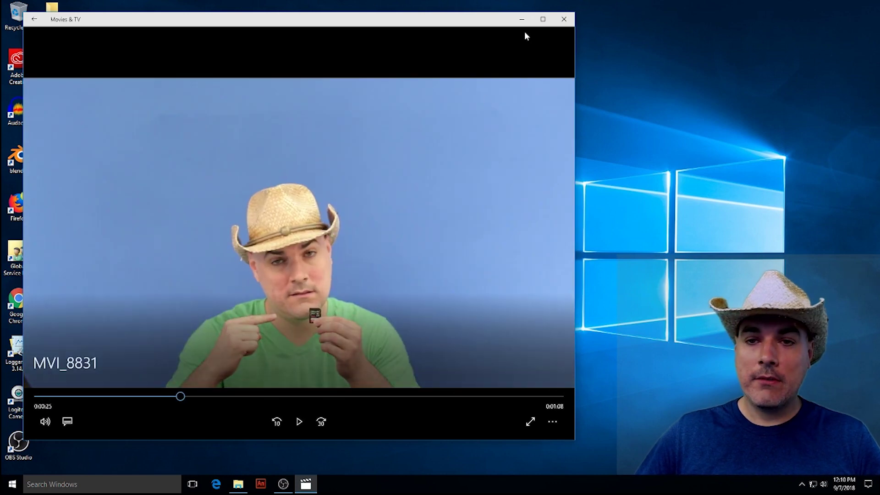
left_click(563, 19)
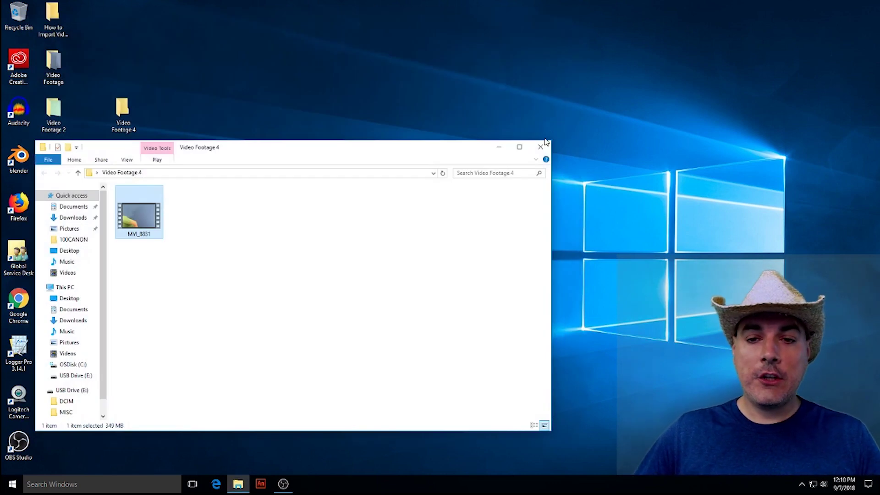
left_click(541, 147)
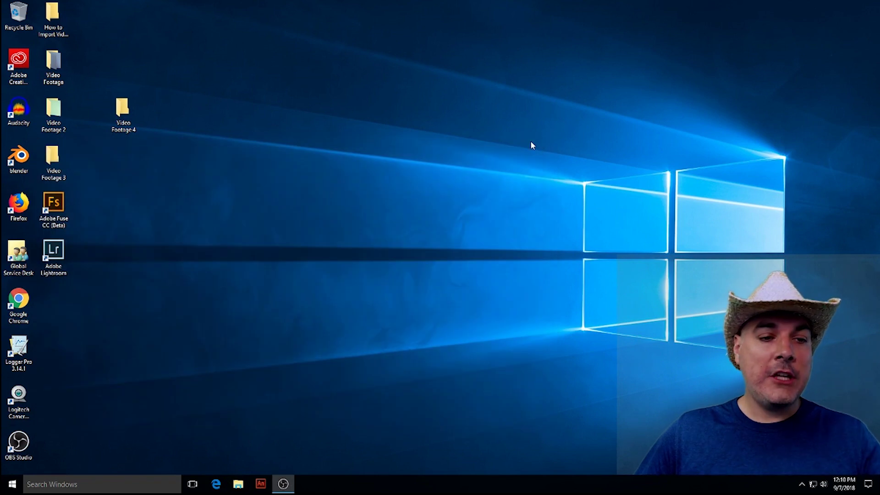